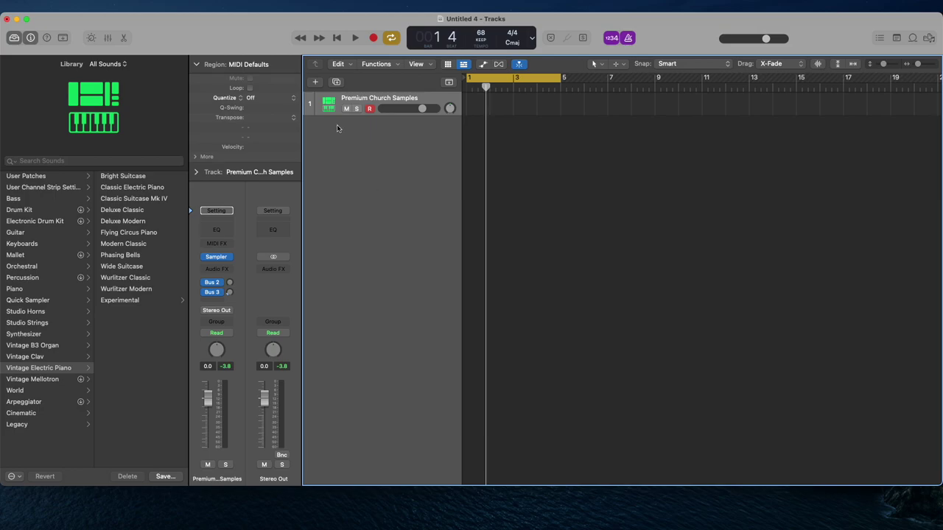
Check the Premium Church Samples Sampler window, close it, and start recording at bar 1.
left_click(216, 257)
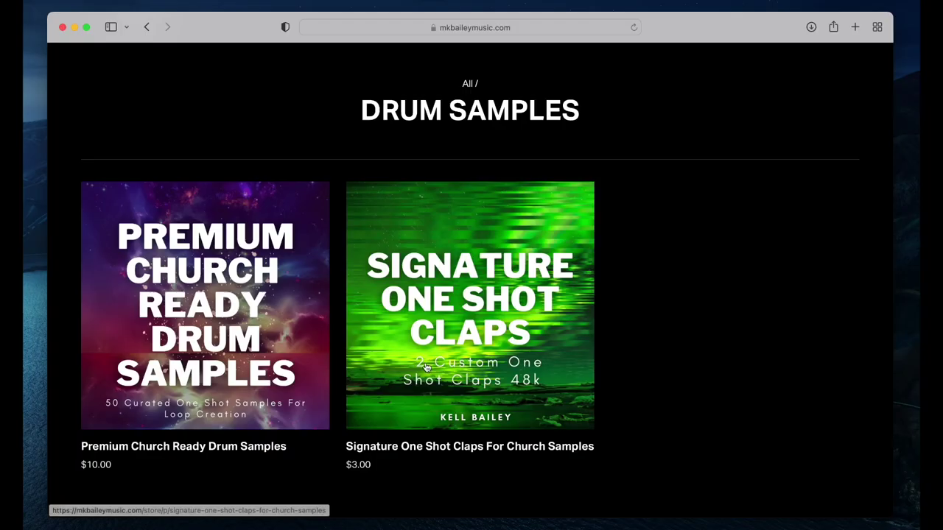
left_click(324, 360)
scroll(368, 366, "down", 2)
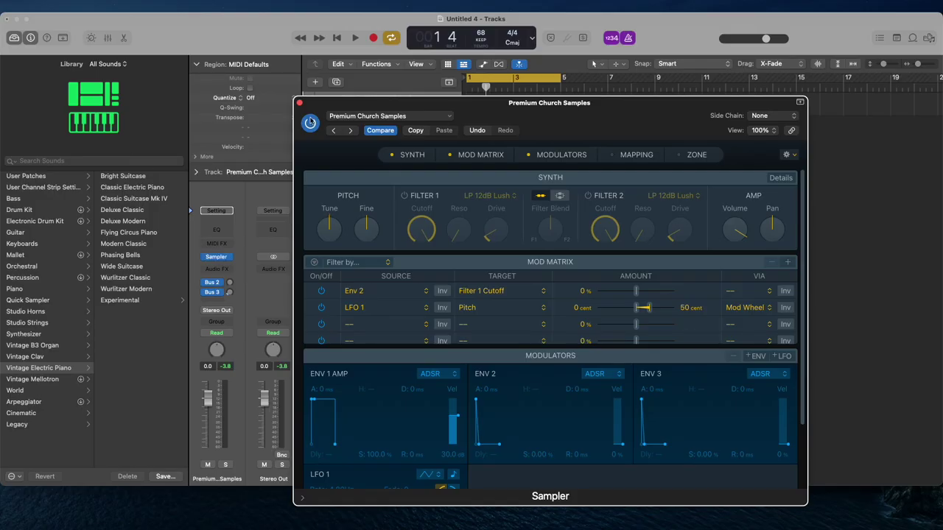
left_click(299, 102)
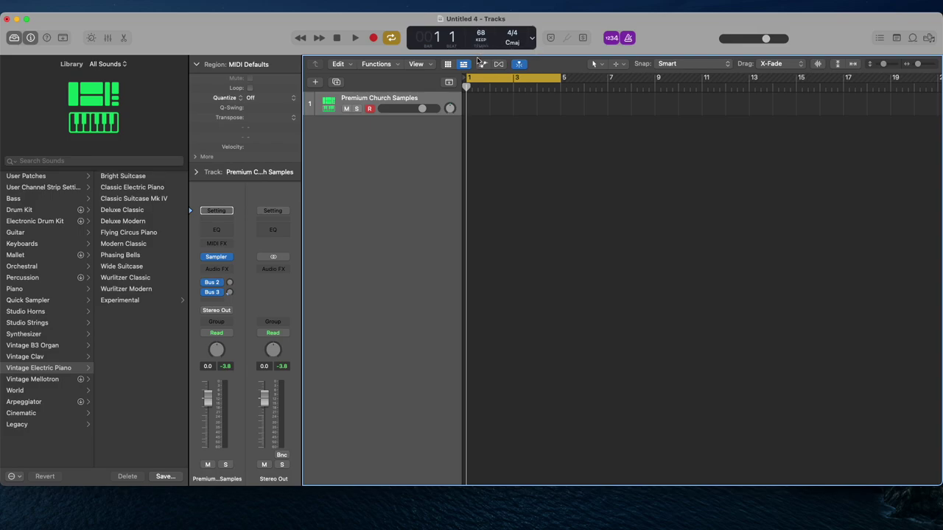
key("r")
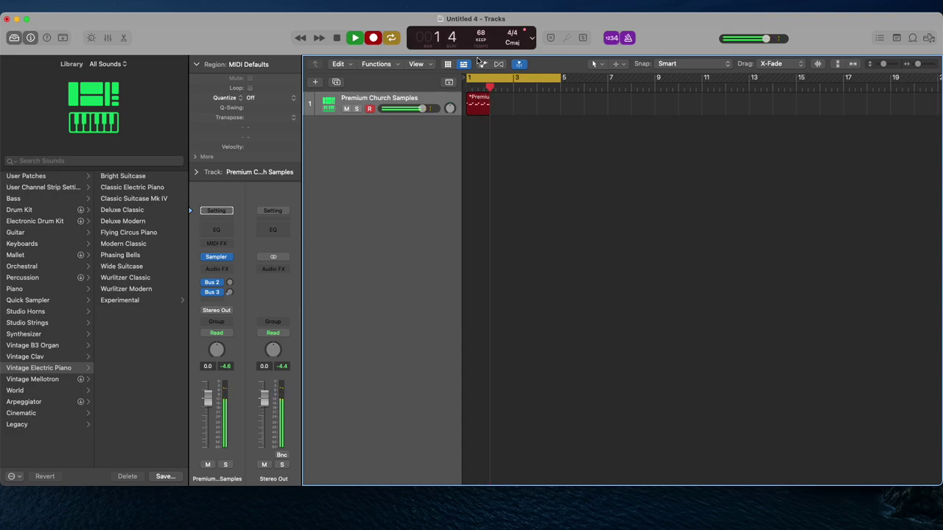
Stop recording and quantize all 12 recorded notes to the 1/16 grid.
key("space")
key("e")
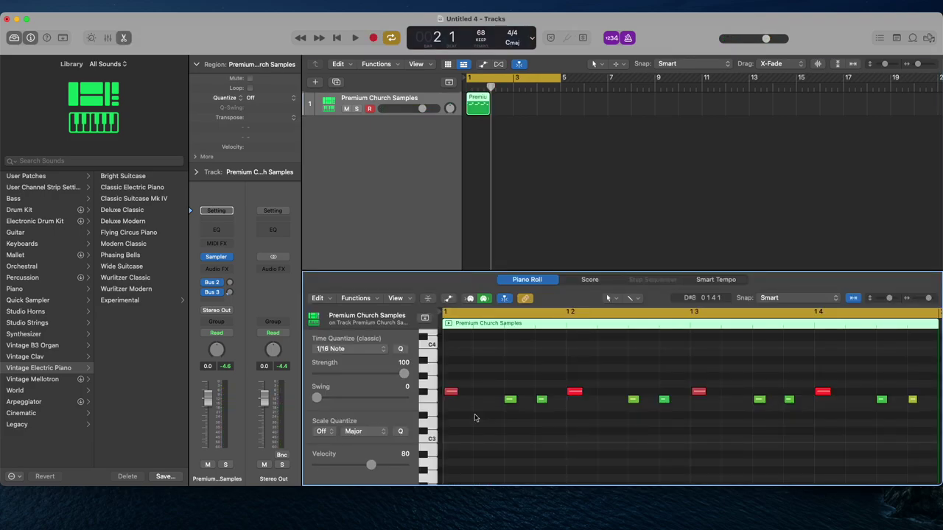
key("super+a")
key("q")
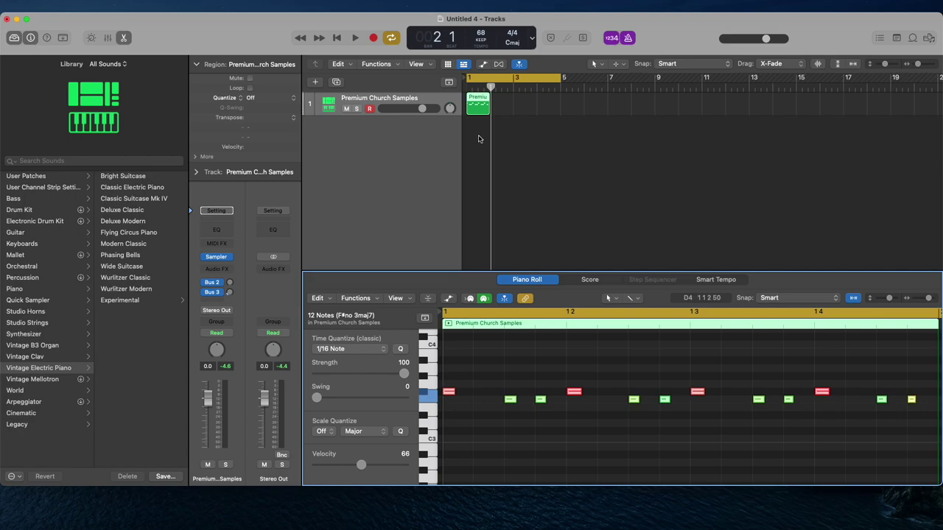
Copy the one-bar region across bars 1–4 and join the copies into one region.
left_click_drag(476, 108, 550, 109)
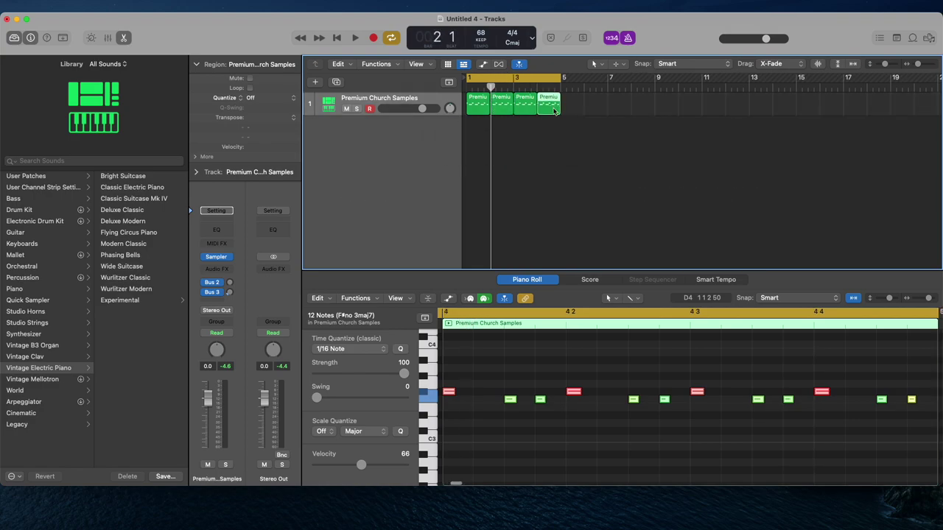
key("super+a")
key("super+j")
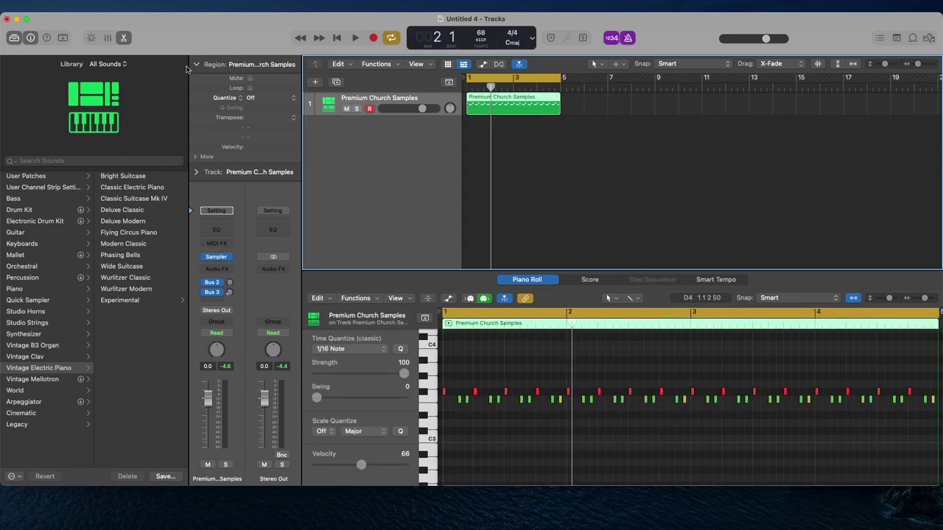
Rename track 1 to SHAKER and duplicate it as a new track named SHAKER 1.
double_click(349, 99)
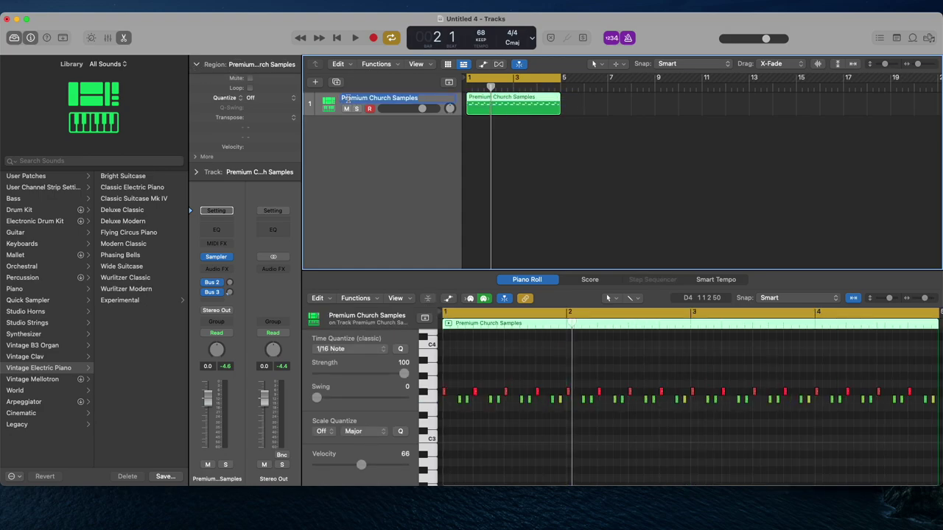
type("SHAKER")
key("Return")
key("super+d")
double_click(376, 120)
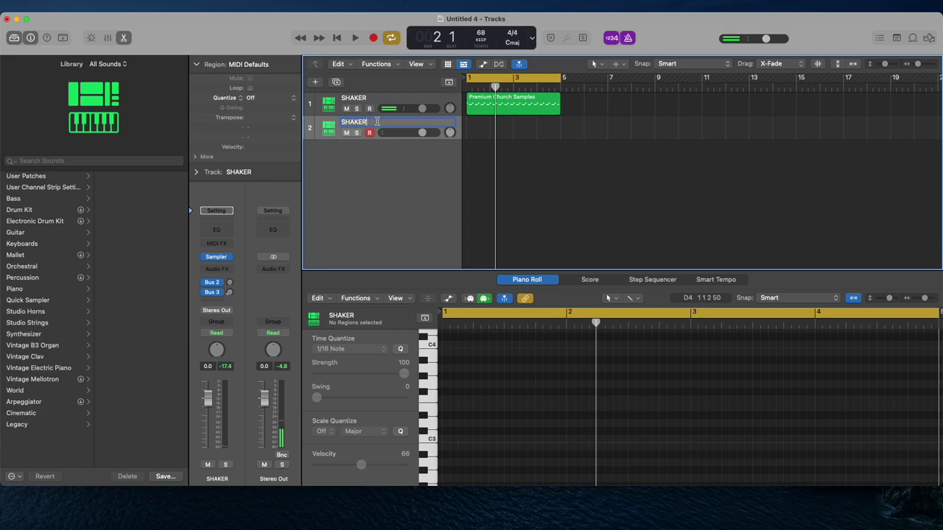
type("1")
key("Return")
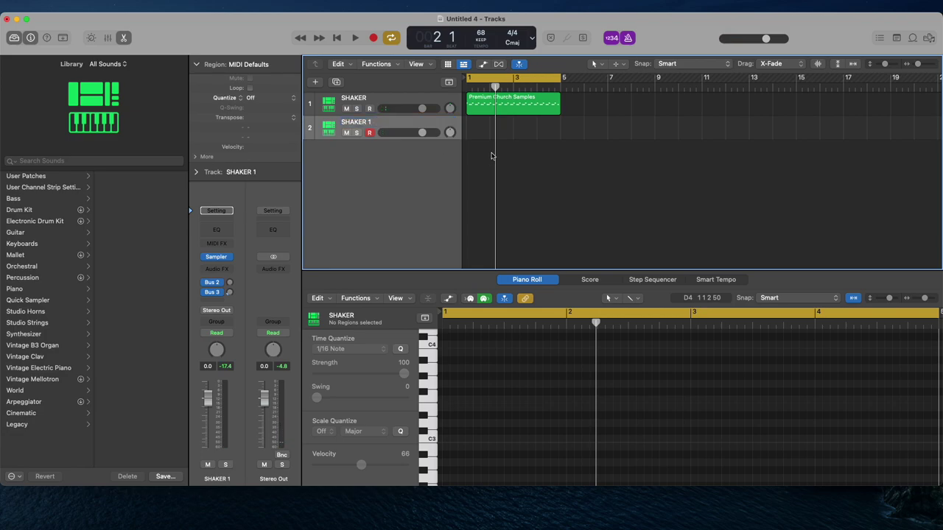
Record a four-note shaker pattern on SHAKER 1, copy it to bar 3, and join the regions.
key("r")
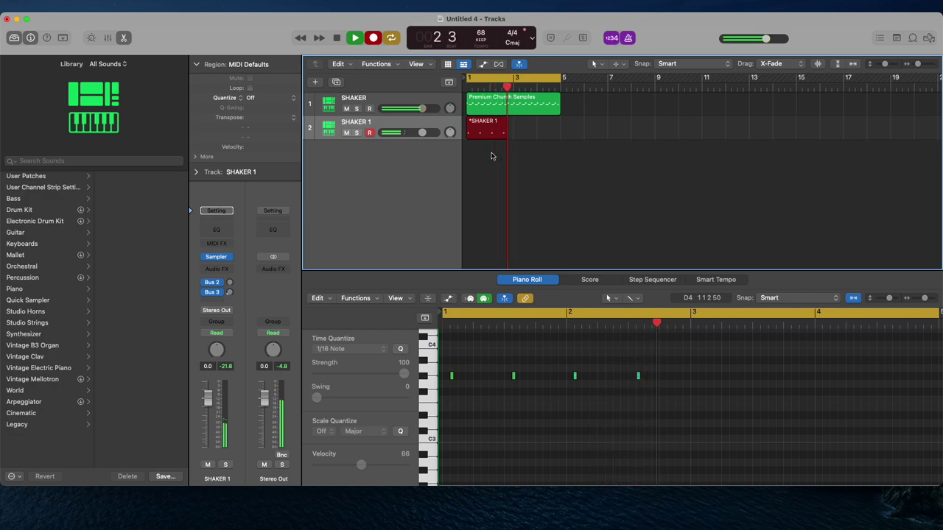
key("space")
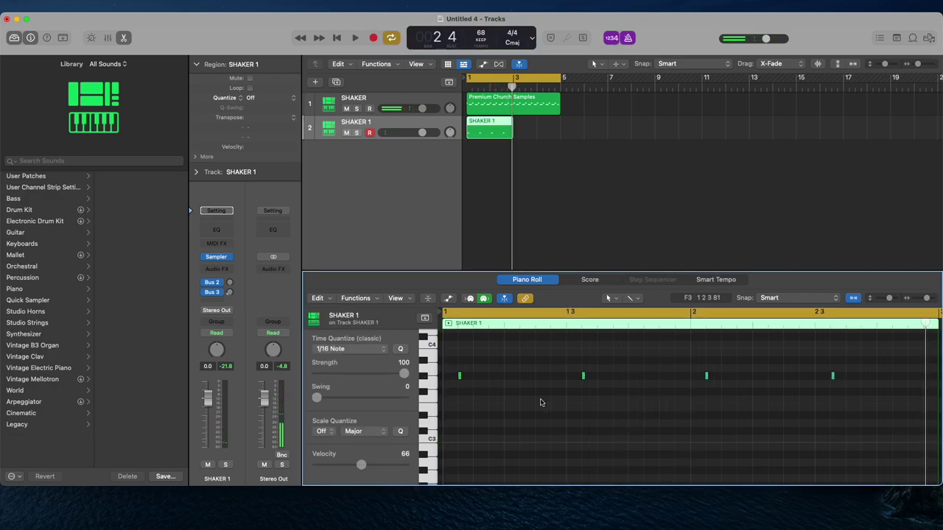
key("super+a")
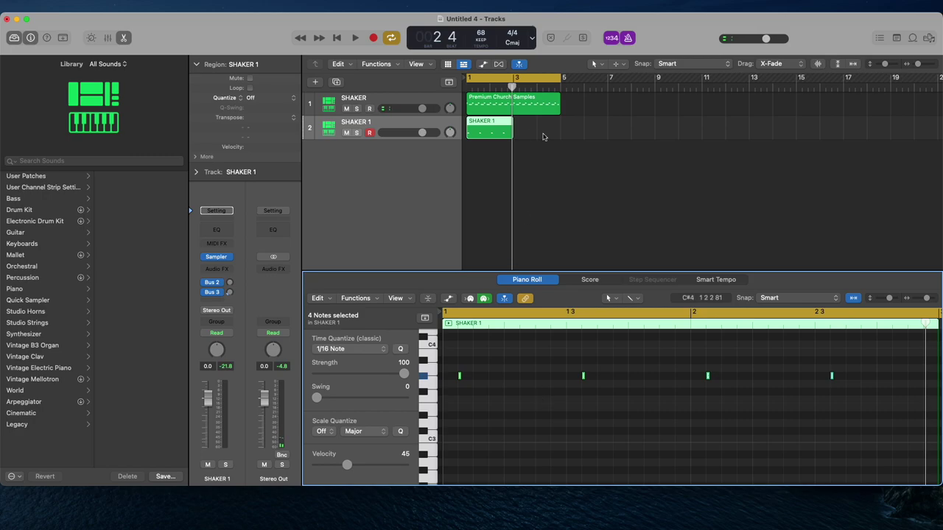
key("space")
left_click_drag(493, 132, 541, 131)
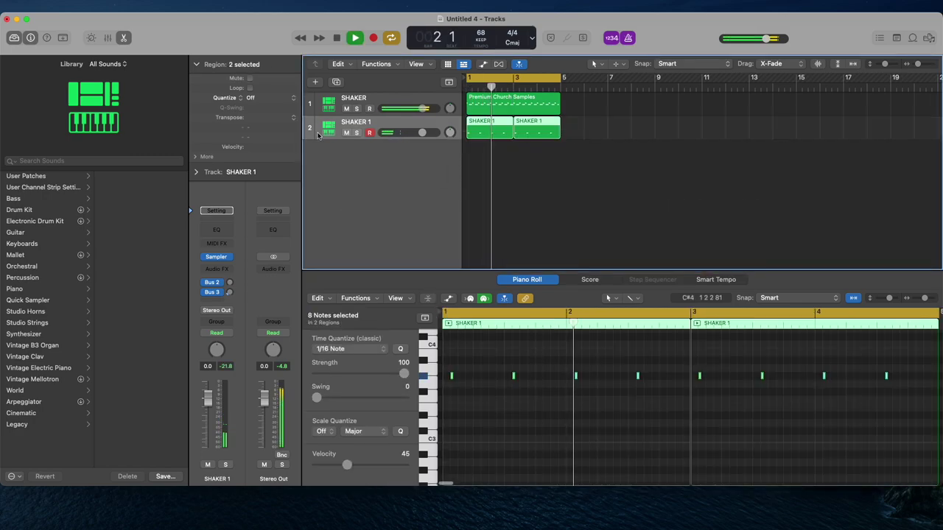
key("super+j")
key("space")
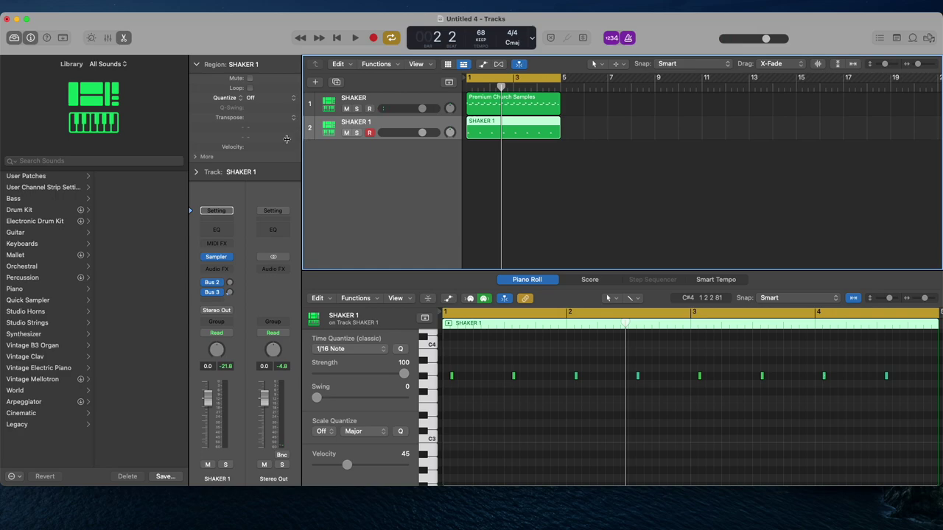
Duplicate the track and name the new third track BLOCK.
key("super+d")
double_click(347, 145)
type("BLO")
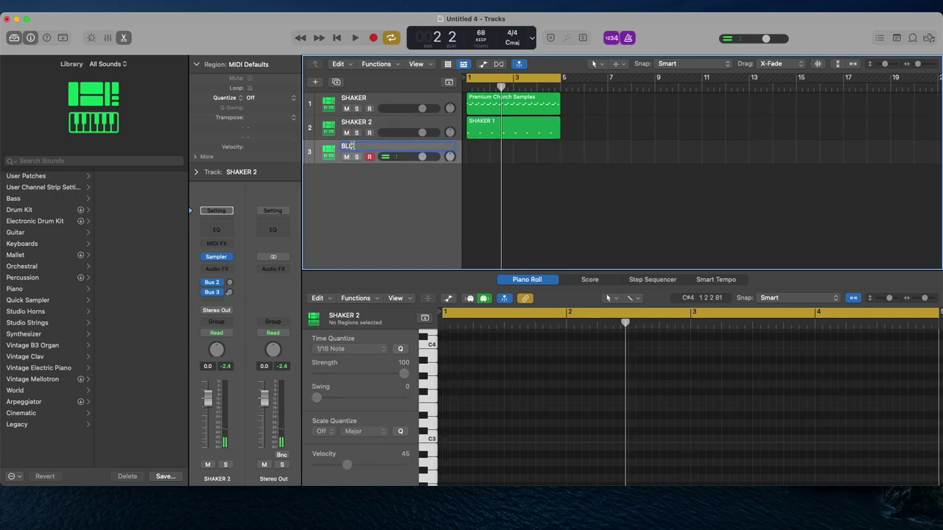
type("CK")
left_click(532, 172)
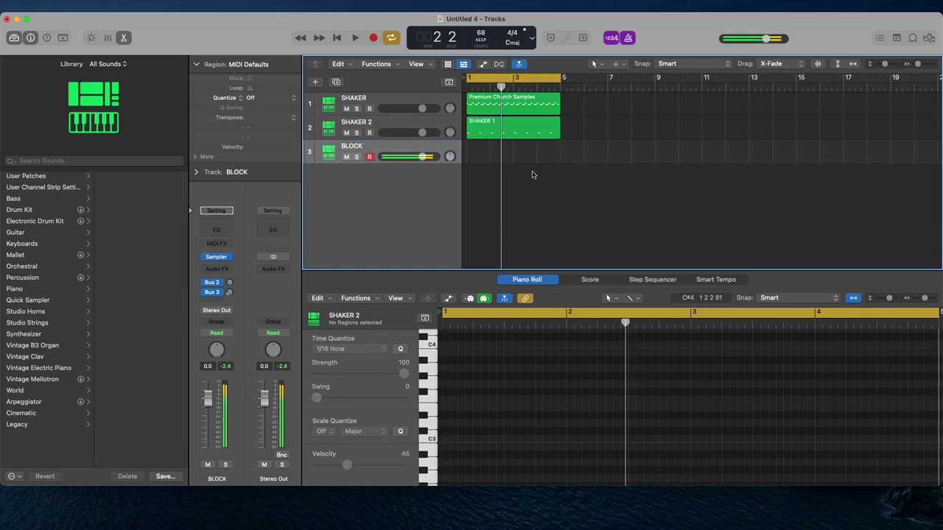
Record two block hits on BLOCK, then add a TAM track and start recording on it.
key("r")
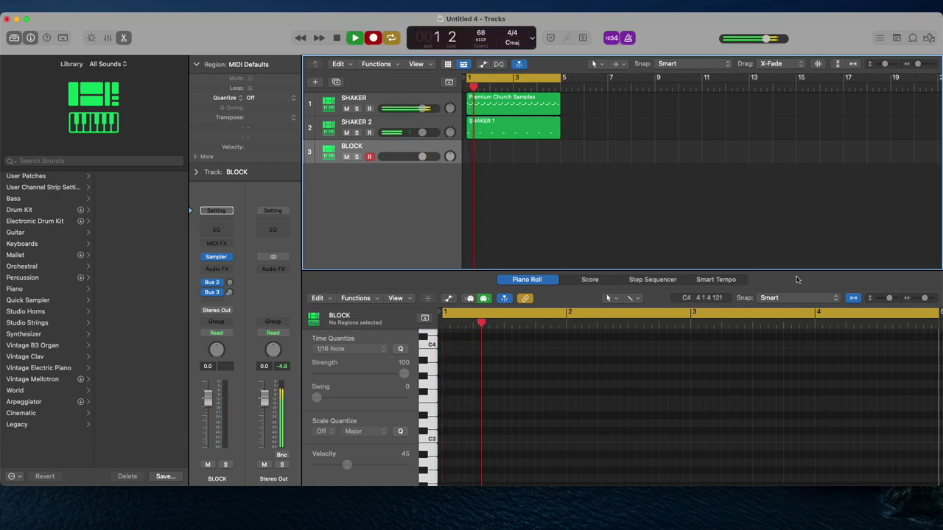
key("t")
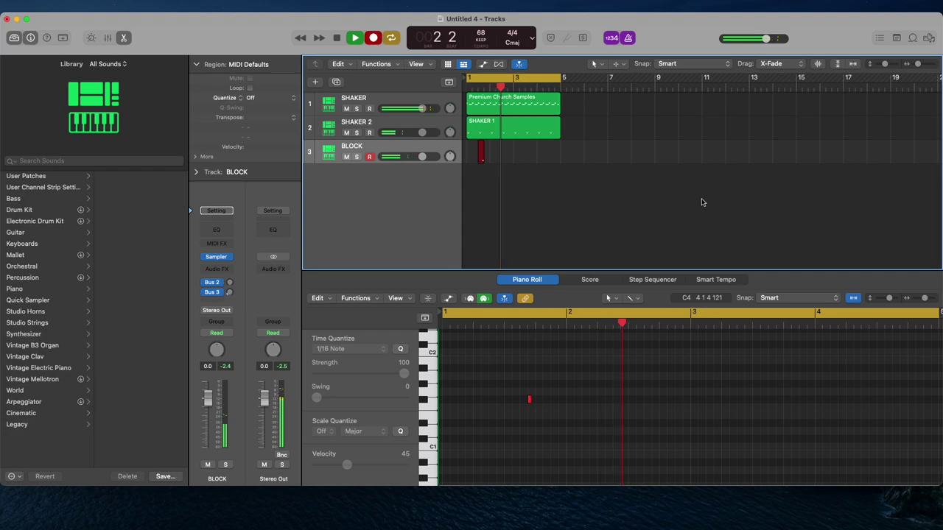
key("t")
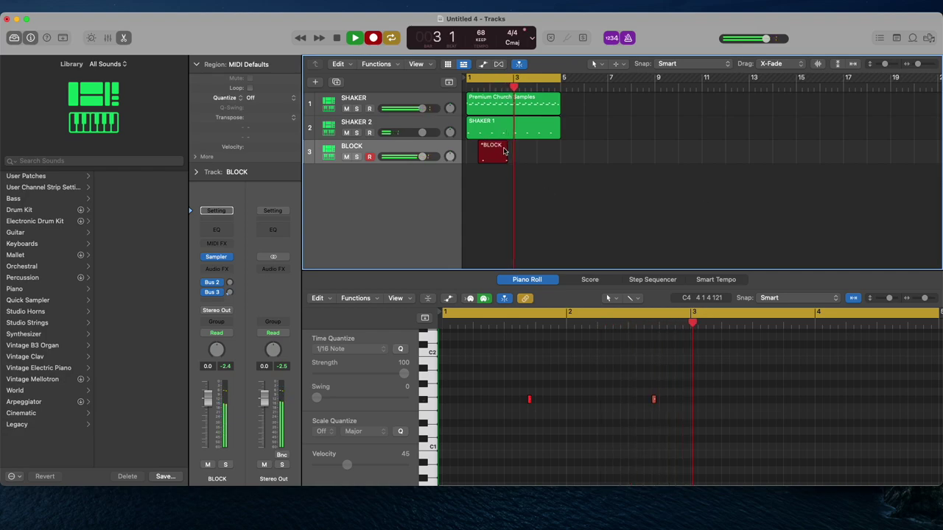
key("space")
key("super+d")
key("r")
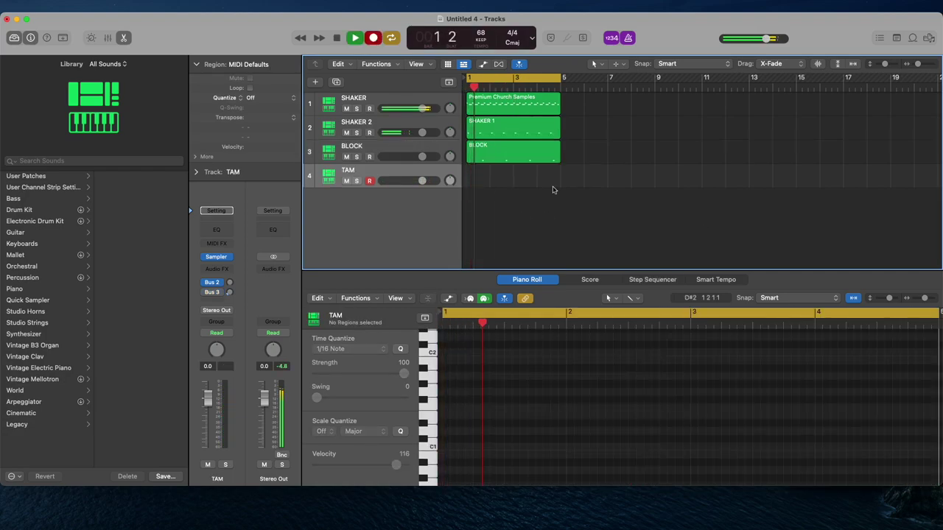
Play two tam hits into the TAM recording and stop.
key("d")
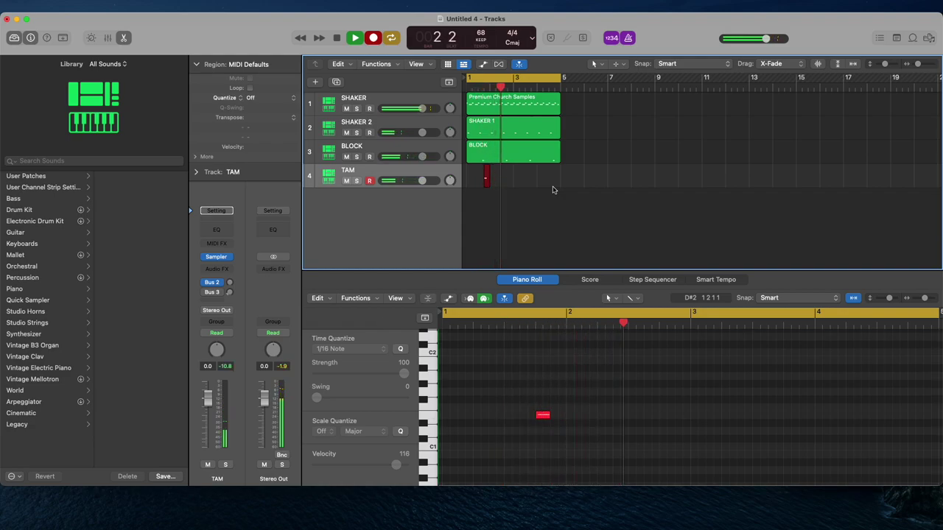
key("d")
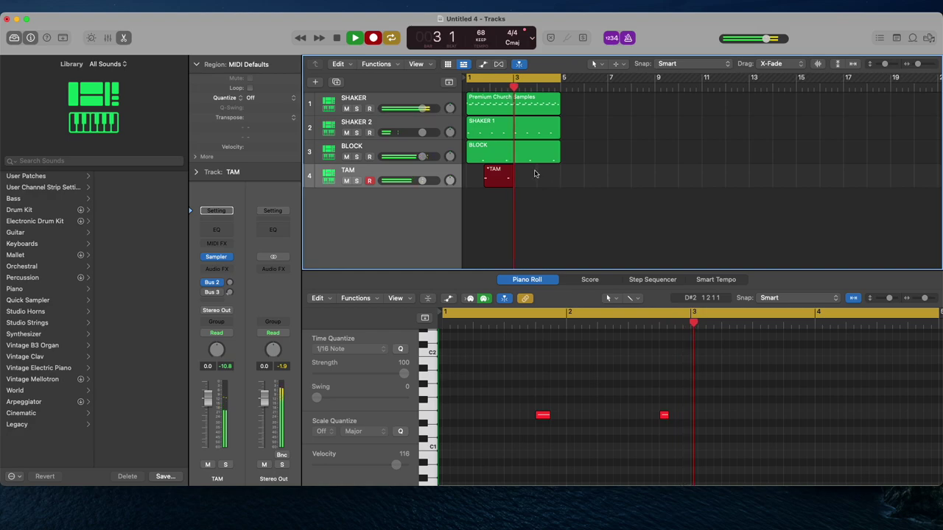
key("space")
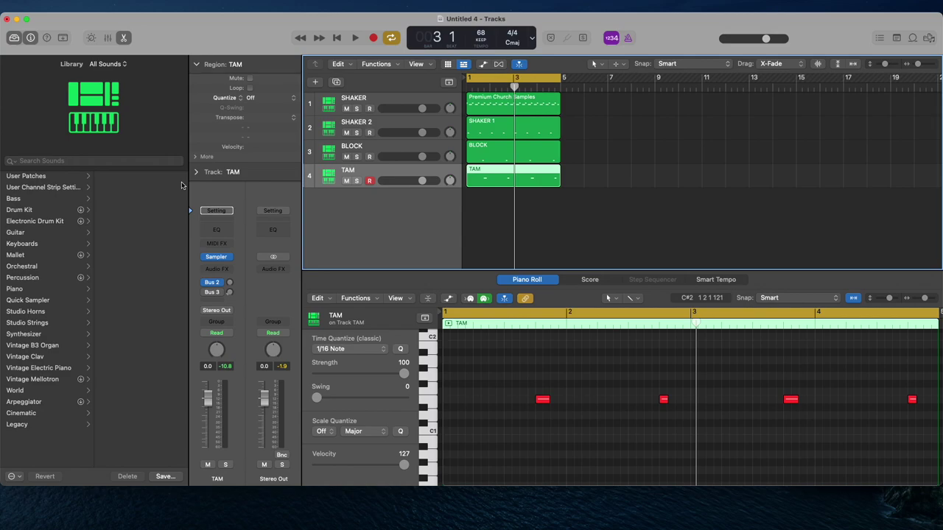
Add a new software instrument track for SNAP and begin recording on it.
key("alt+super+s")
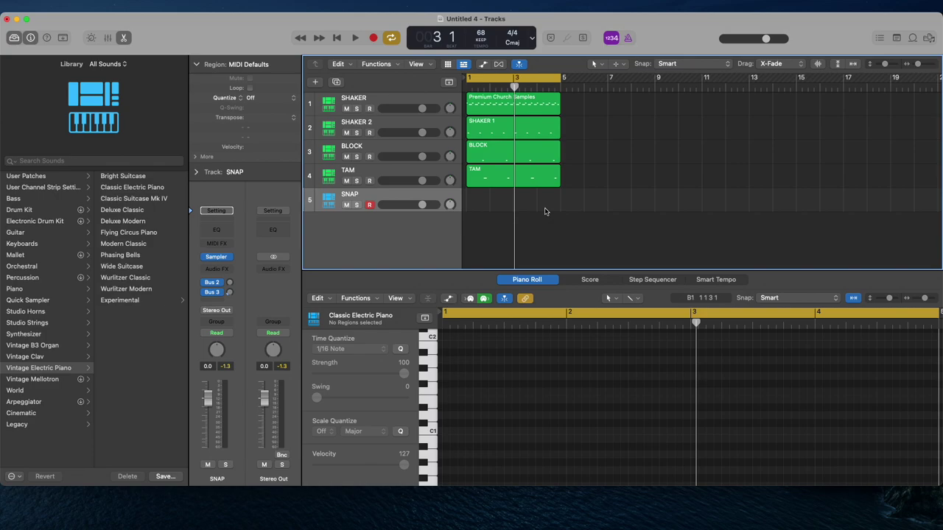
key("r")
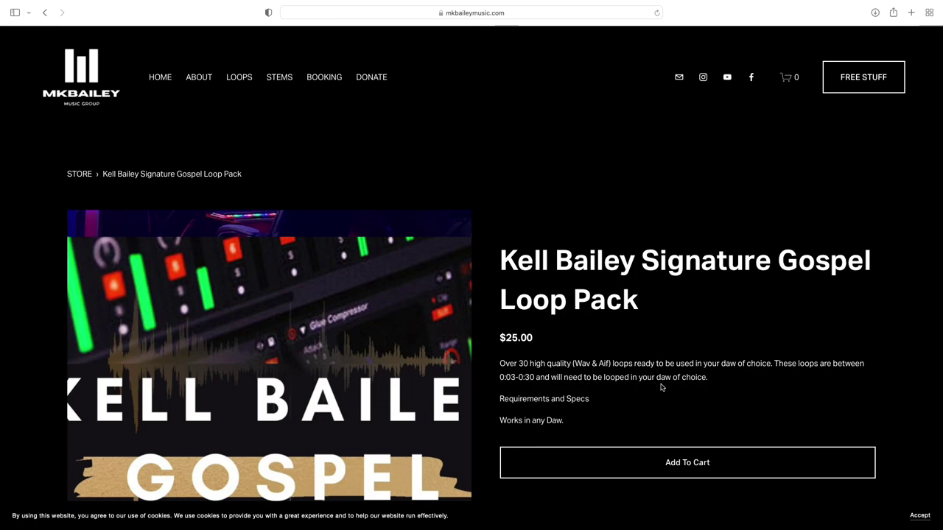
scroll(661, 388, "down", 1)
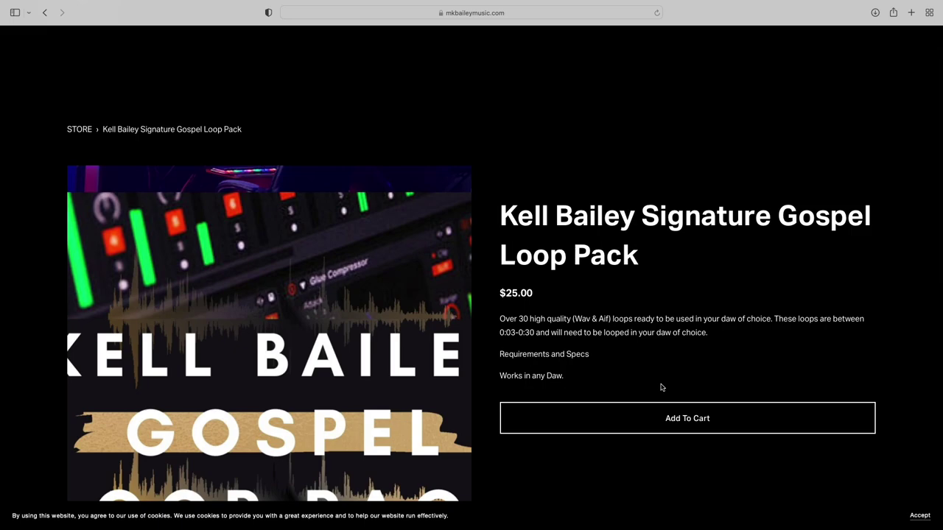
scroll(661, 387, "down", 2)
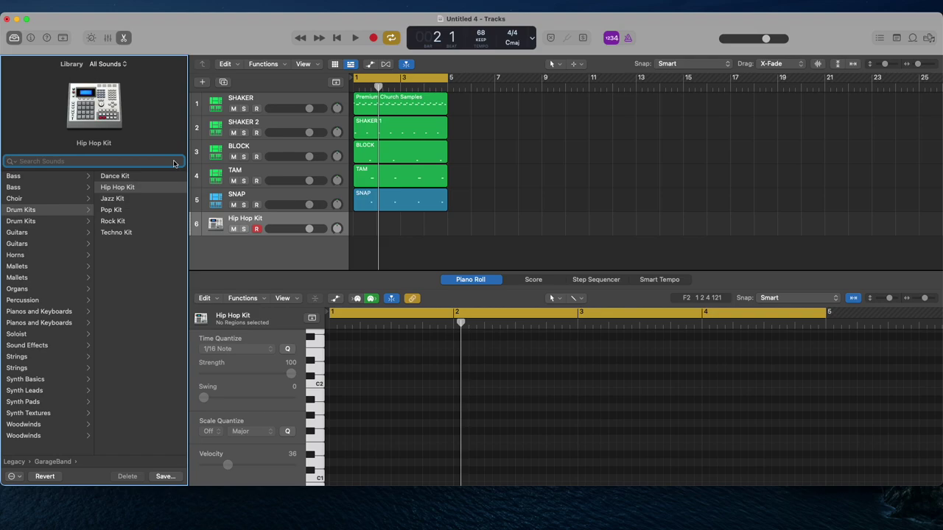
Record the TRI part on track 6 and view its notes.
type("R")
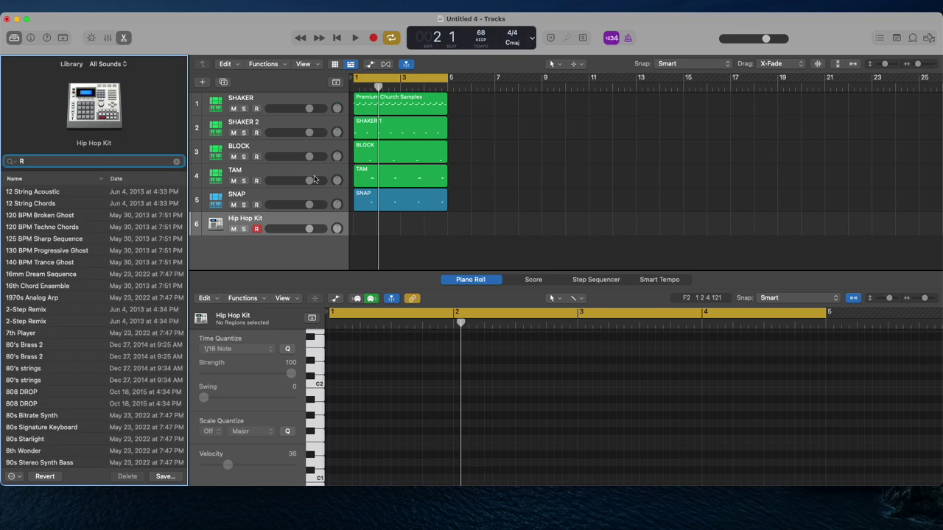
left_click(438, 218)
key("r")
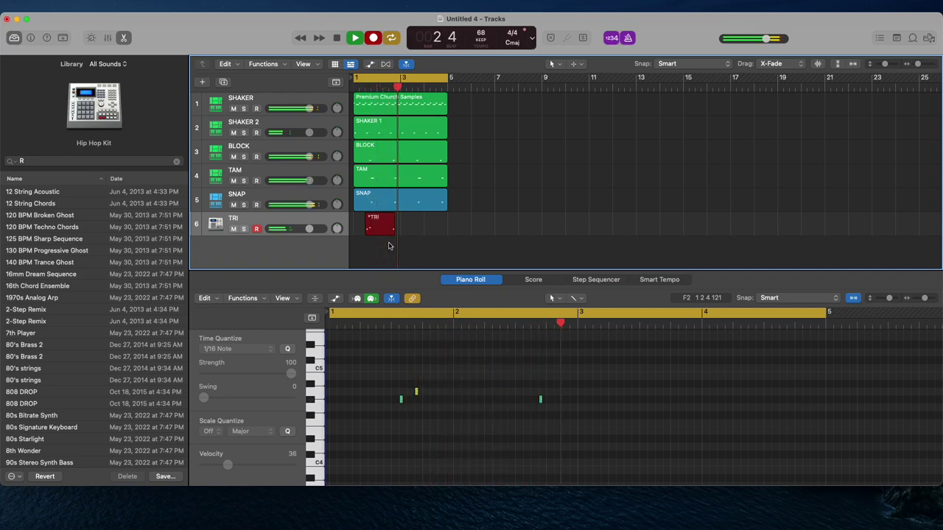
key("space")
left_click(378, 233)
Loop the TRI region out to bar 5 and lower the TRI track's volume.
left_click_drag(398, 218, 432, 228)
key("space")
left_click(404, 226)
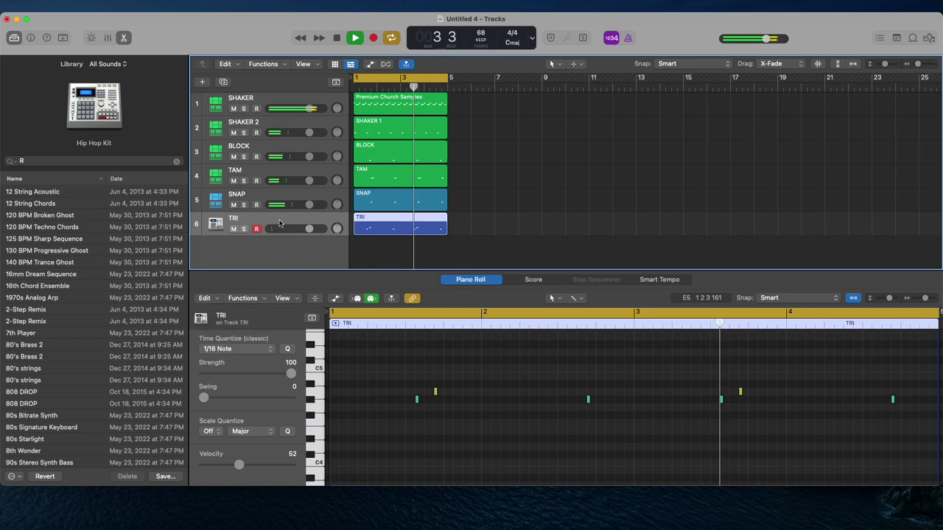
mouse_move(309, 228)
left_mouse_down()
mouse_move(288, 228)
mouse_move(298, 228)
left_mouse_up()
key("space")
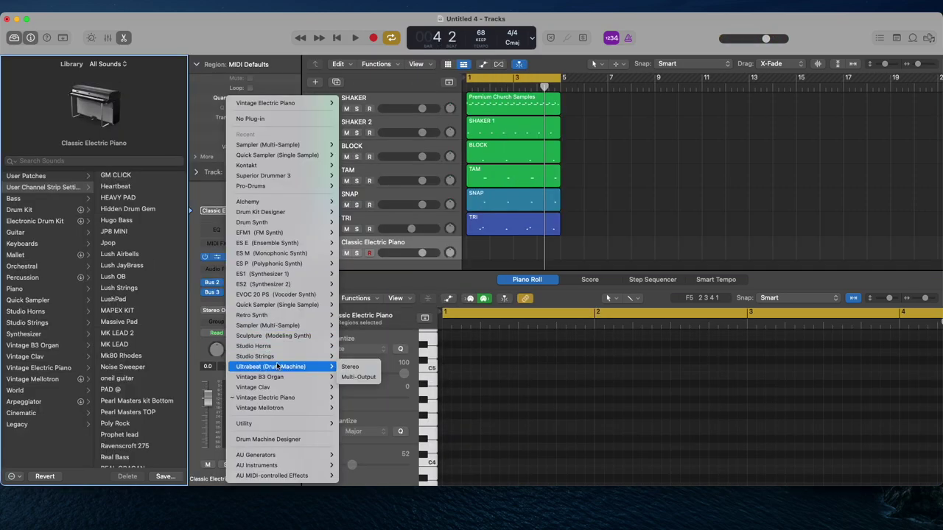
Load a stereo Sampler with the Loop Elements patch on track 7, then start recording.
mouse_move(300, 325)
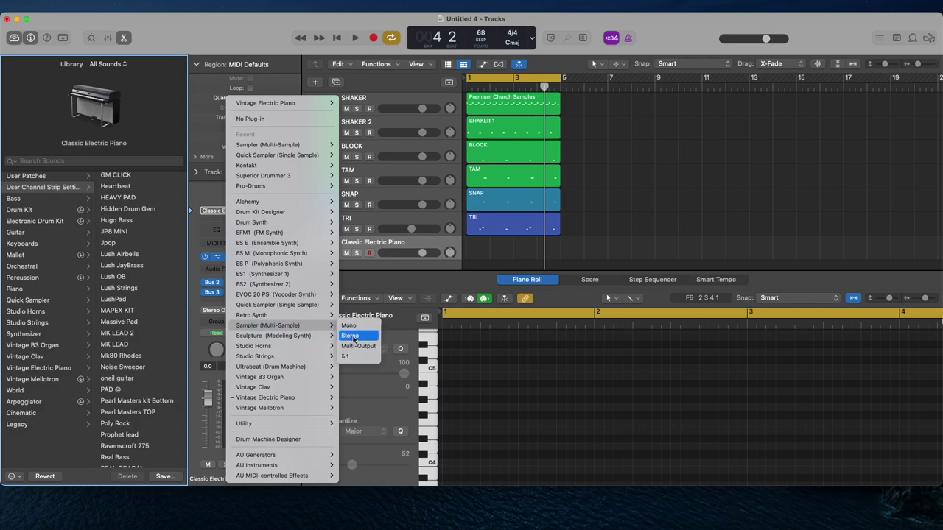
left_click(350, 335)
left_click(369, 97)
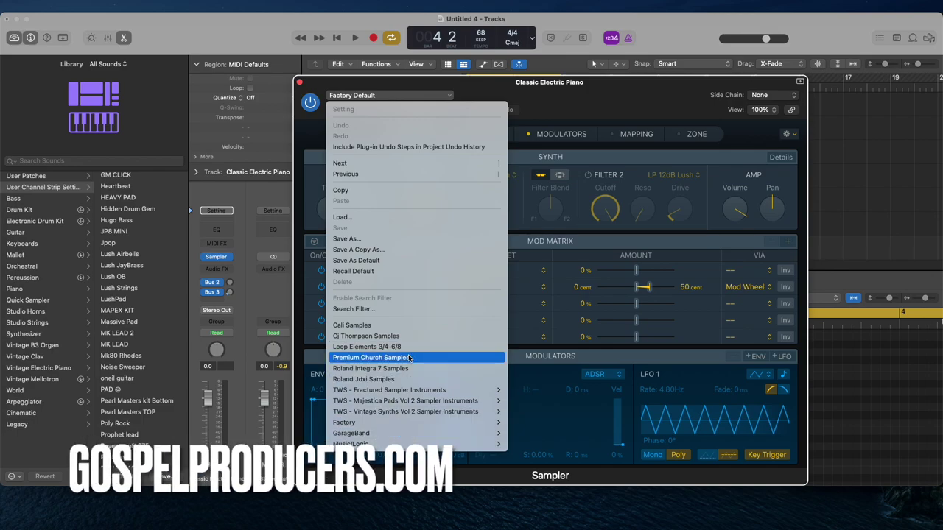
mouse_move(400, 438)
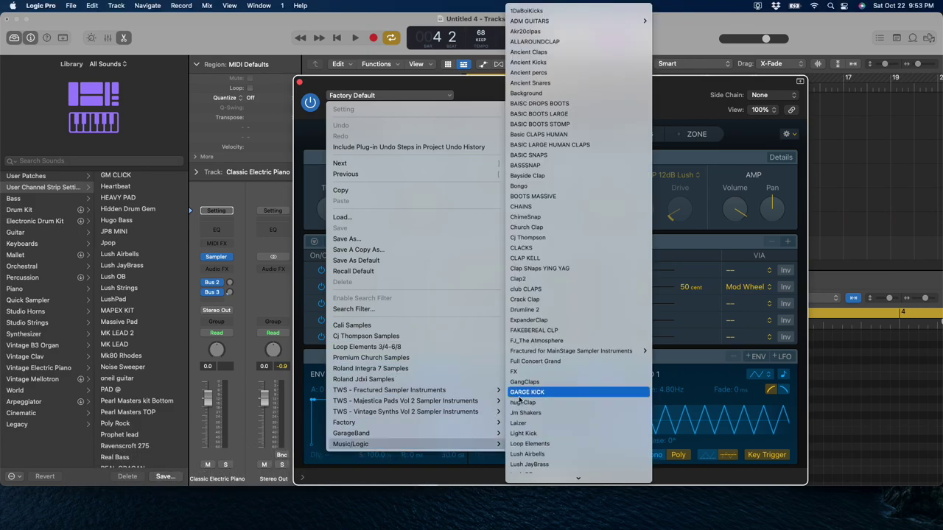
scroll(519, 401, "down", 3)
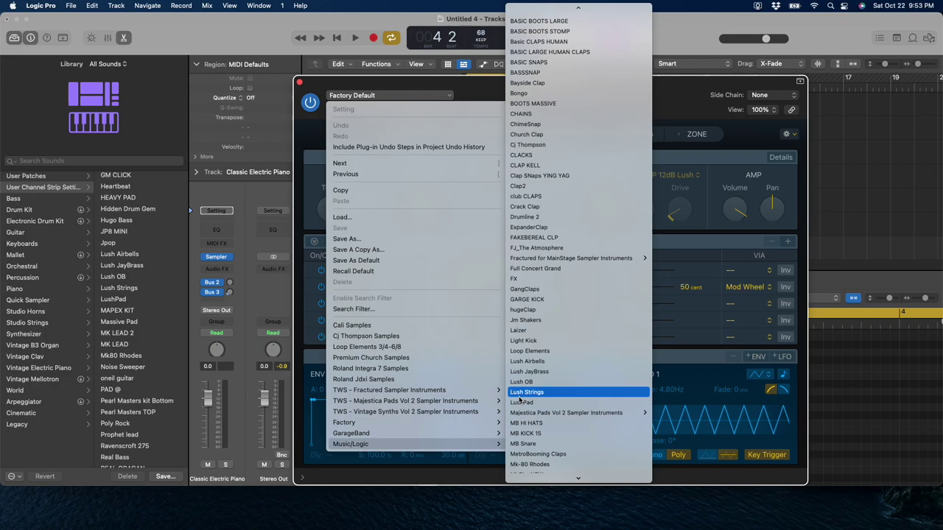
scroll(520, 402, "down", 3)
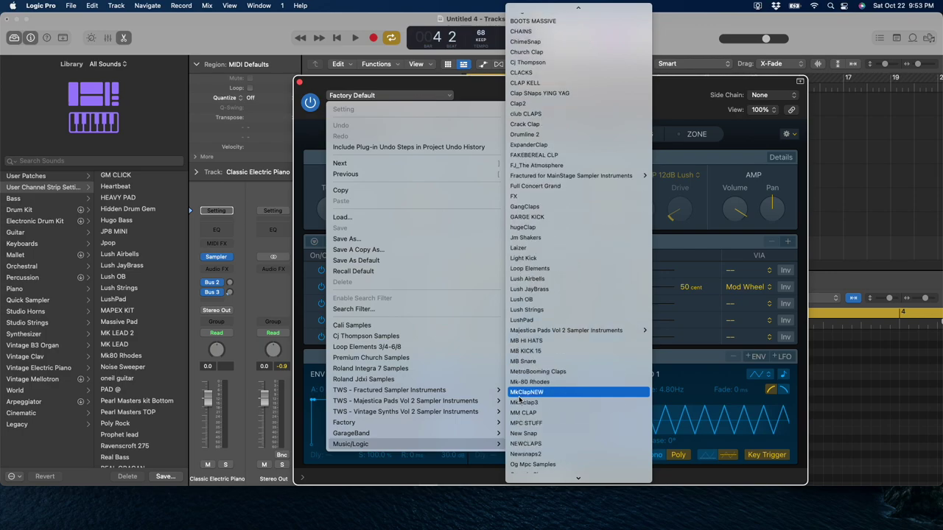
left_click(516, 271)
left_click(299, 81)
key("r")
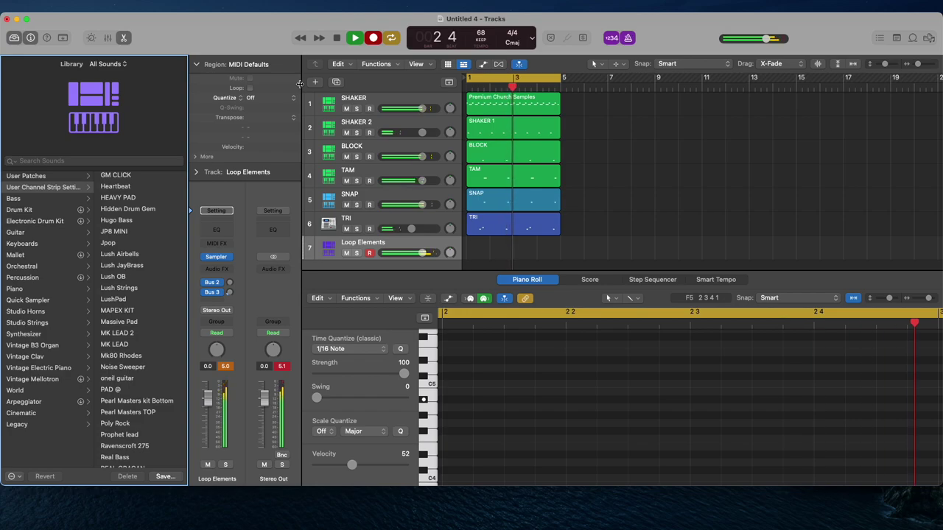
Finish the track 7 Loop Elements recording and record a second Loop Elements part on track 8.
key("space")
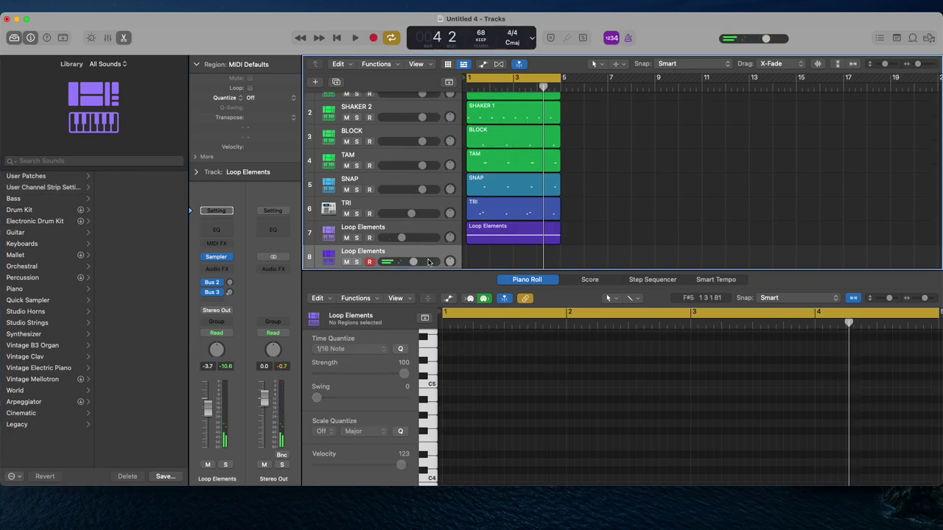
key("r")
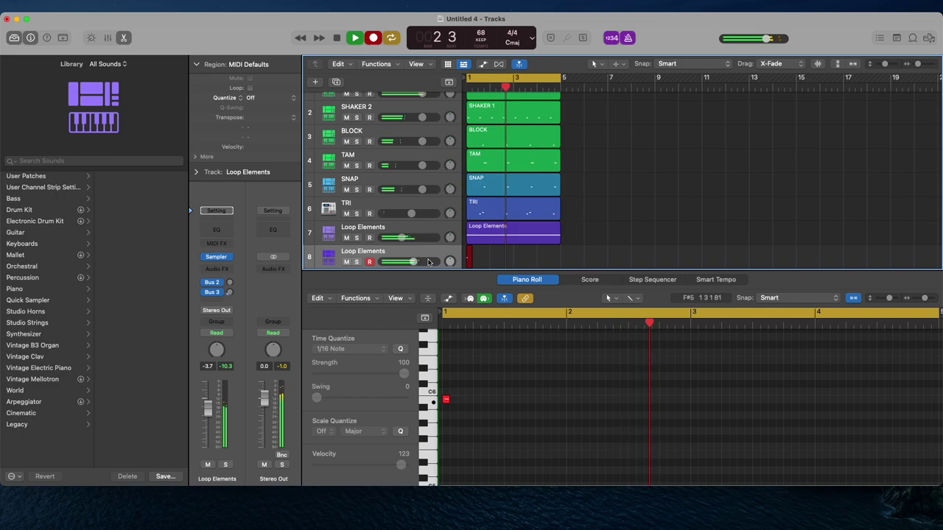
key("space")
left_click(221, 231)
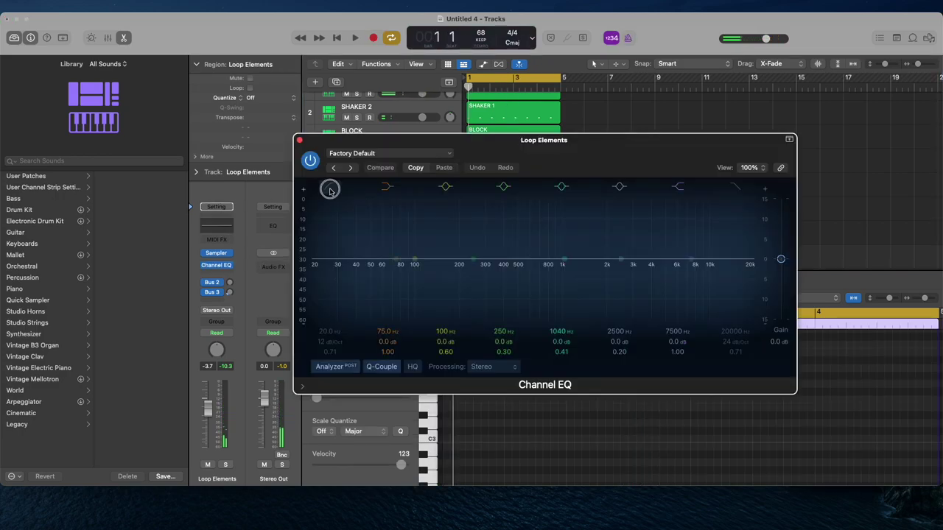
Enable Channel EQ low-cut near 306 Hz and high-cut near 1010 Hz, then close it.
left_click(330, 191)
key("space")
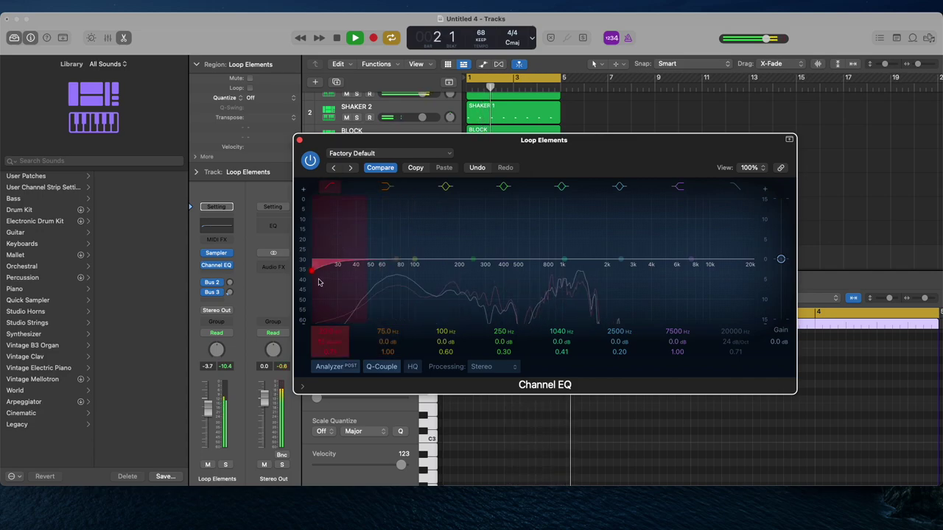
left_click_drag(327, 335, 329, 334)
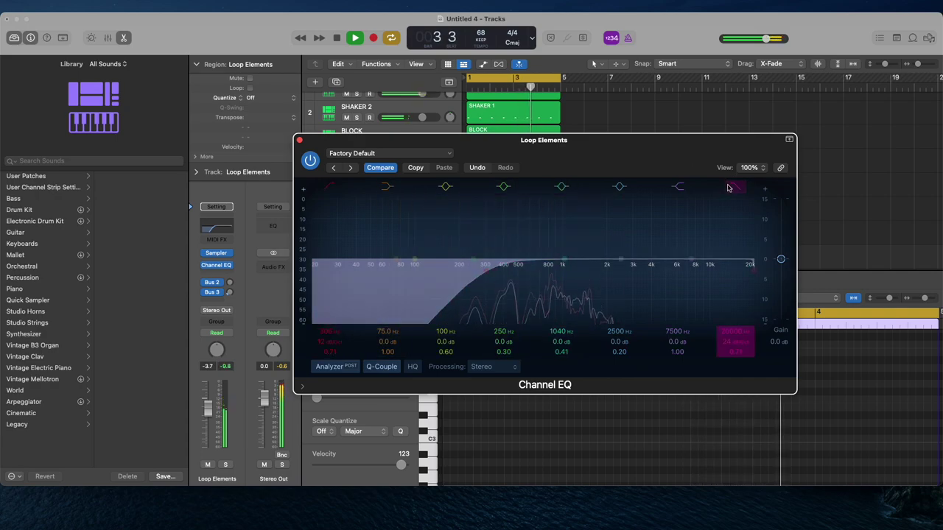
left_click_drag(735, 295, 562, 326)
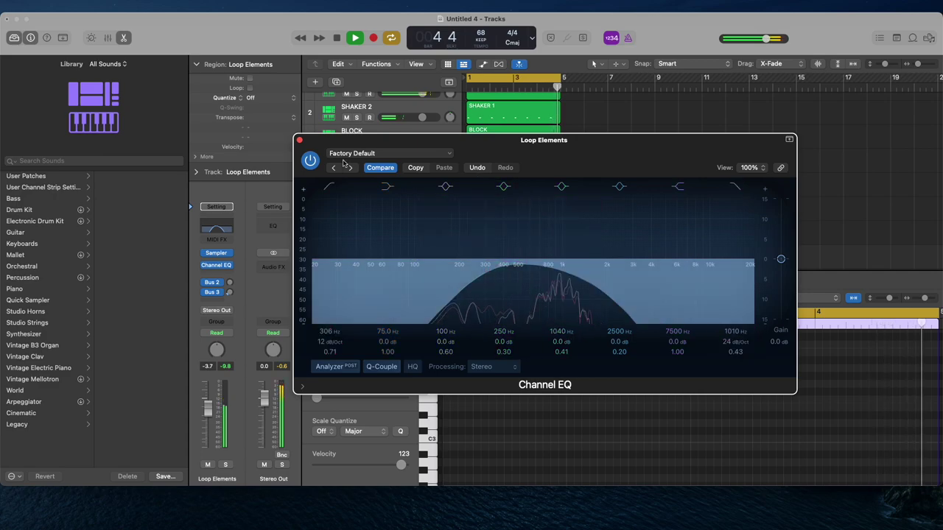
left_click(299, 140)
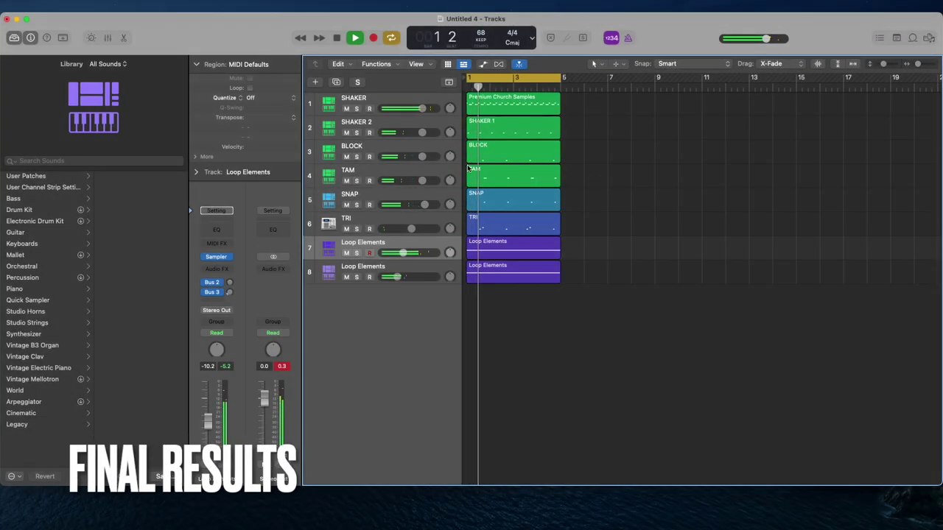
key("space")
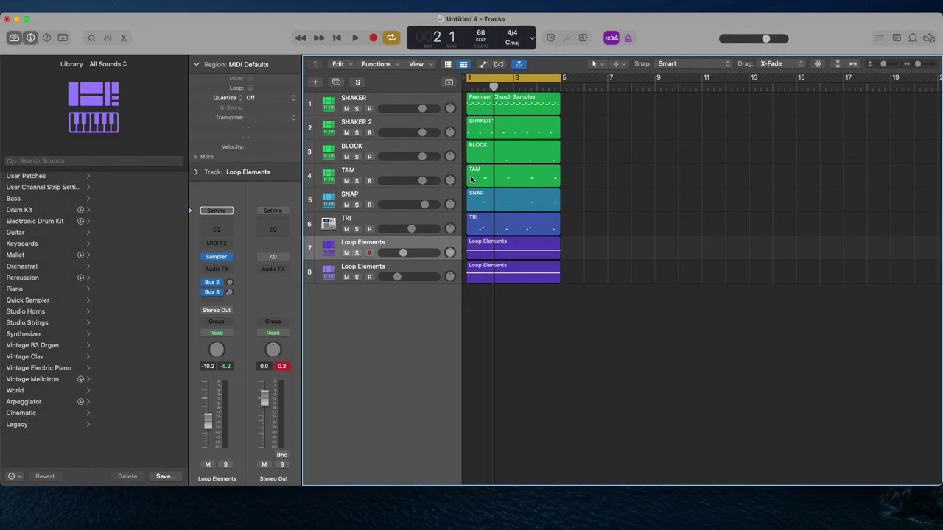